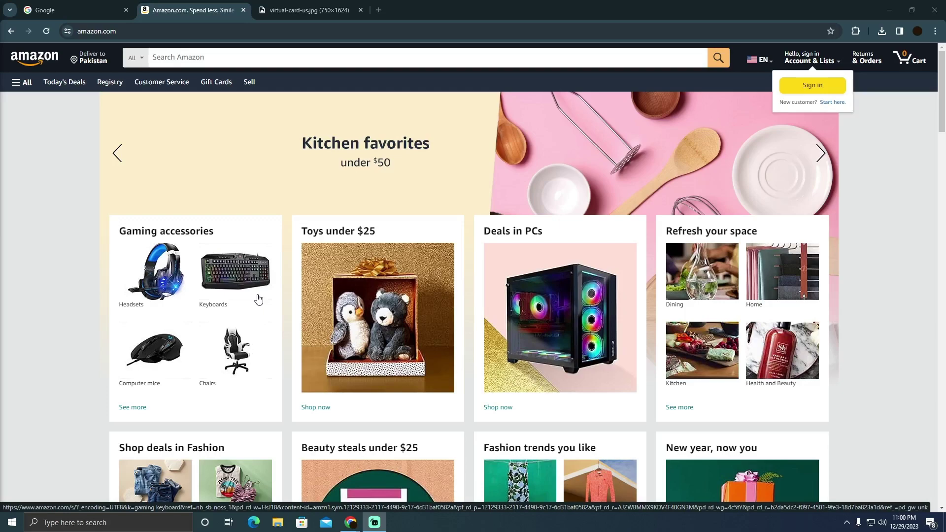
{"action": "scroll", "coordinate": [387, 205], "scroll_direction": "down", "scroll_amount": 2}
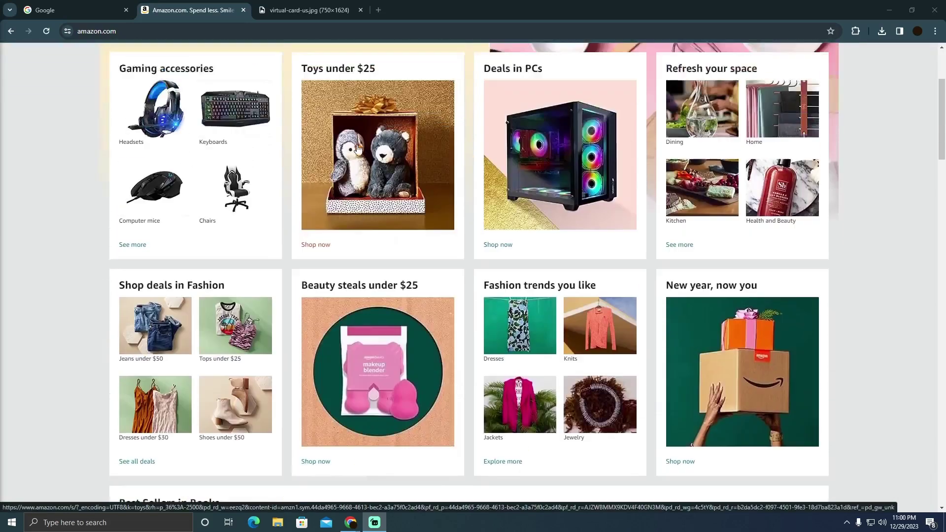
Switch between the Amazon homepage and Virtual Klarna Card tabs, ending on the card image
{"action": "key", "text": "ctrl+Tab"}
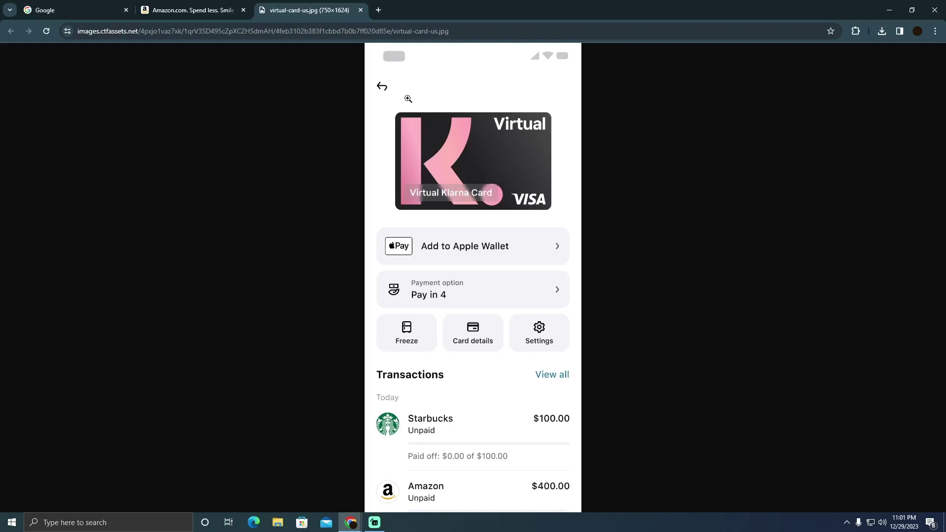
{"action": "left_click", "coordinate": [215, 11]}
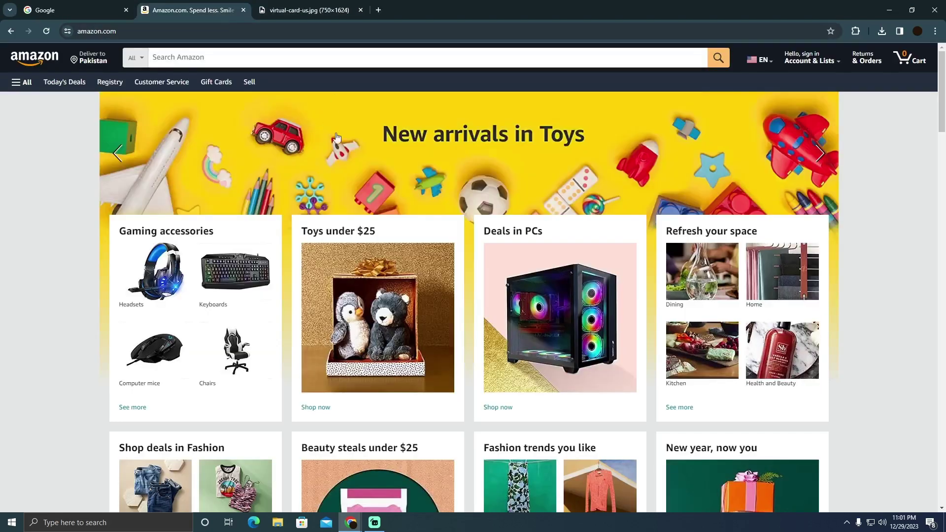
{"action": "left_click", "coordinate": [299, 12]}
{"action": "left_click", "coordinate": [222, 11]}
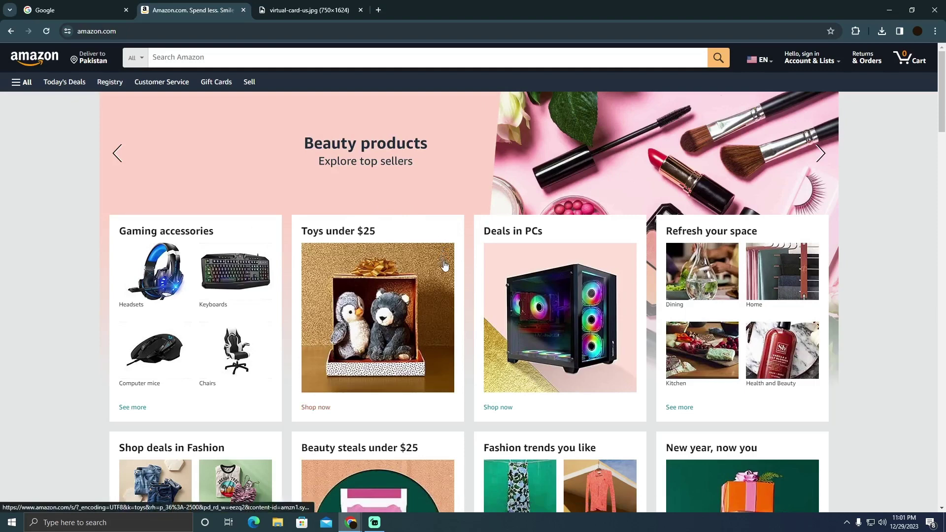
{"action": "scroll", "coordinate": [441, 261], "scroll_direction": "down", "scroll_amount": 2}
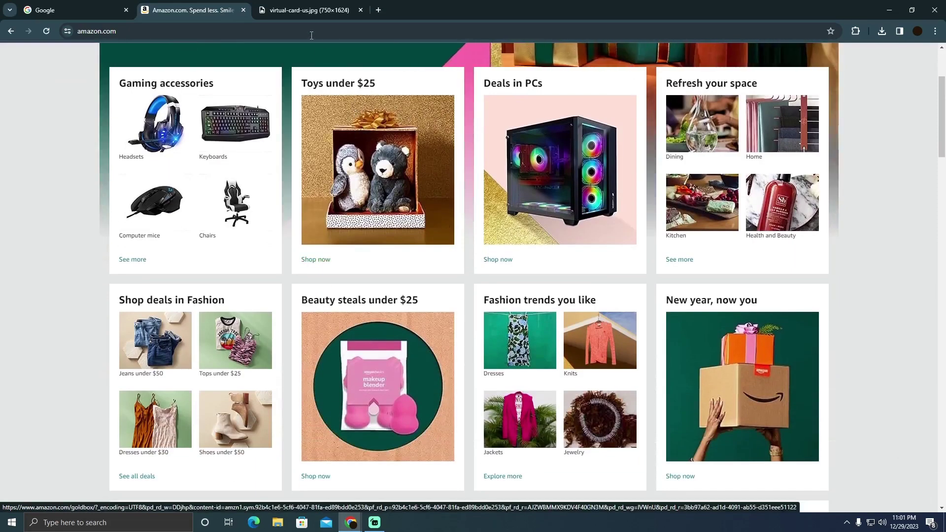
{"action": "left_click", "coordinate": [306, 13]}
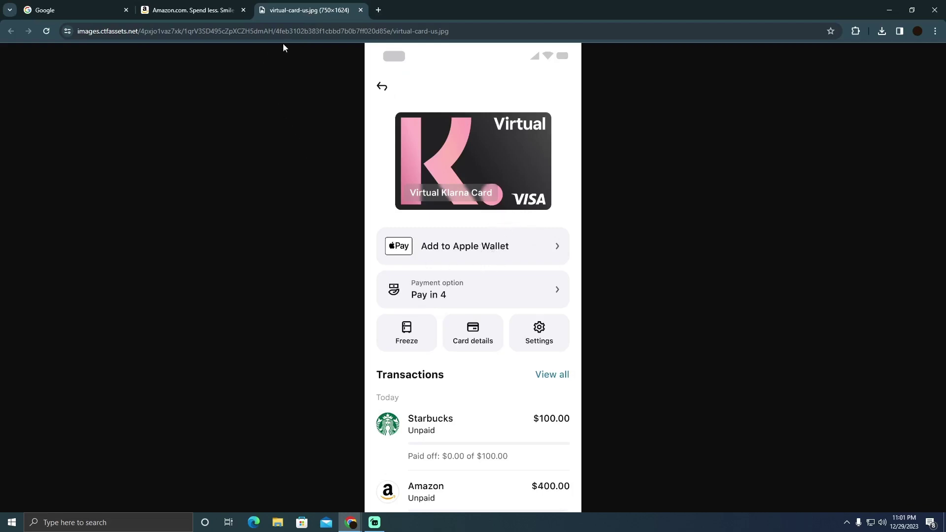
Toggle from Amazon to the card image and back, ending on Amazon scrolled to the top
{"action": "left_click", "coordinate": [196, 12]}
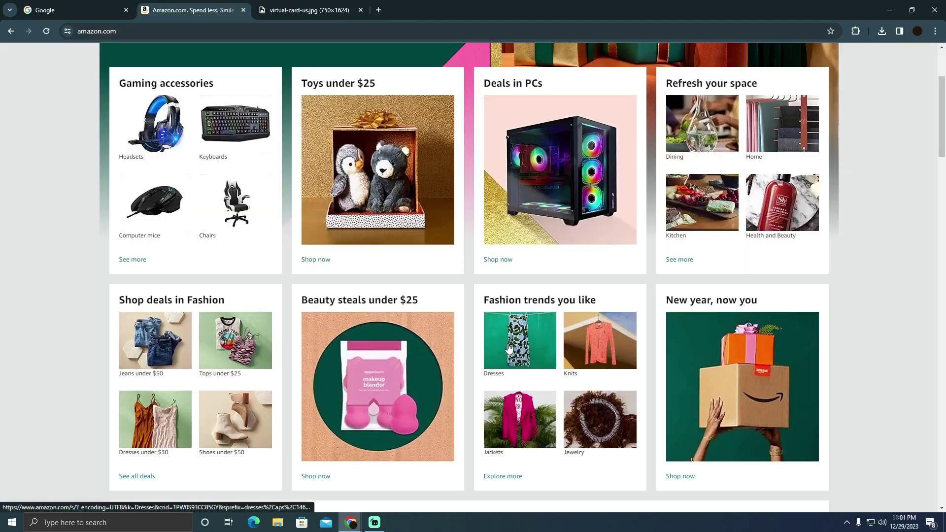
{"action": "scroll", "coordinate": [559, 357], "scroll_direction": "up", "scroll_amount": 1}
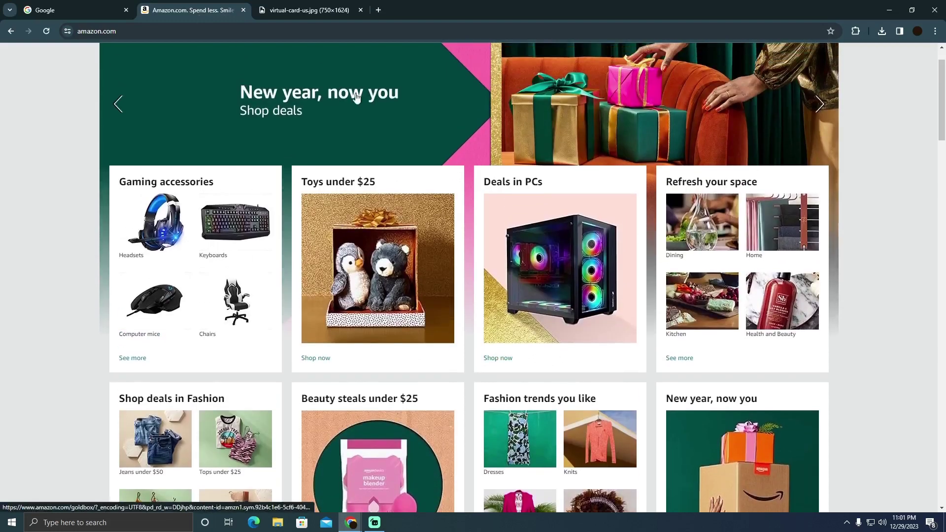
{"action": "left_click", "coordinate": [281, 8]}
{"action": "left_click", "coordinate": [225, 11]}
{"action": "scroll", "coordinate": [460, 223], "scroll_direction": "up", "scroll_amount": 1}
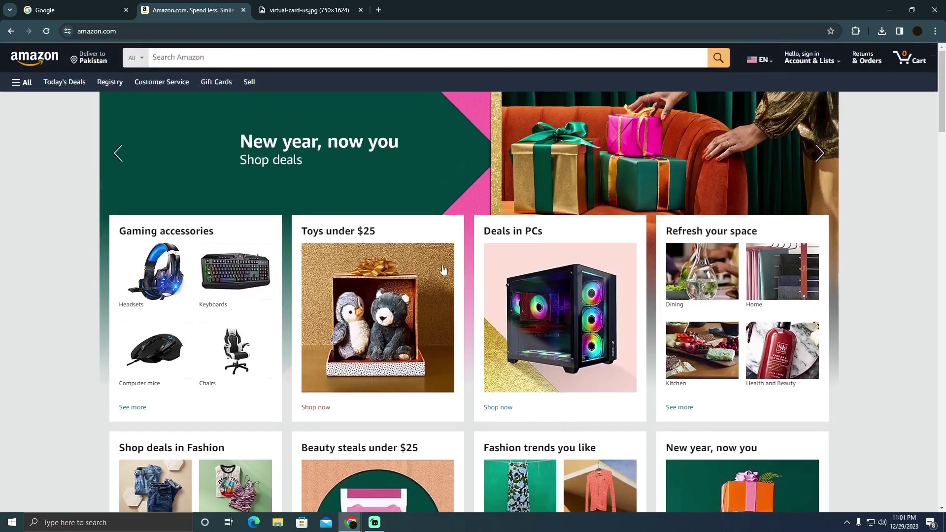